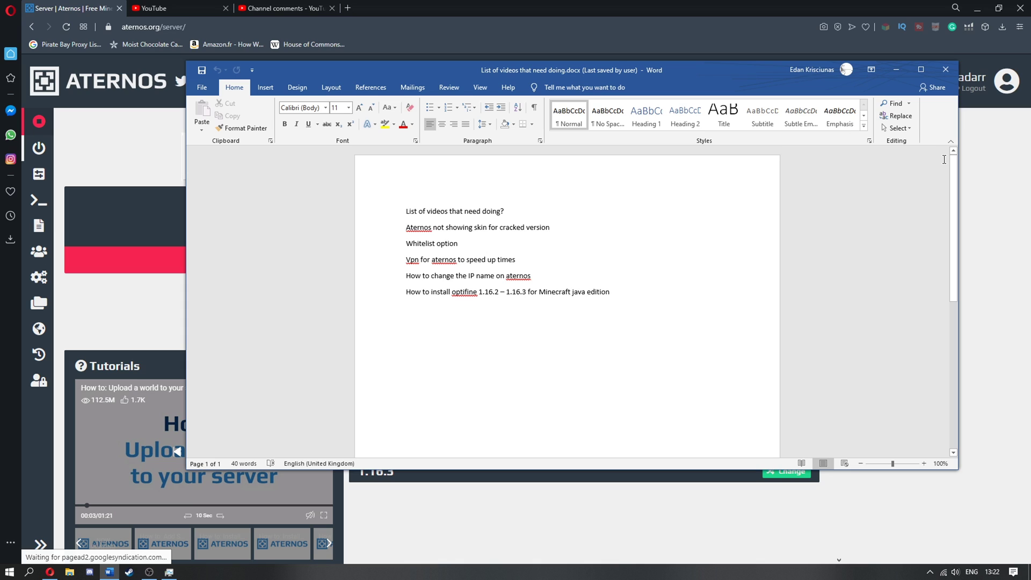
pyautogui.moveTo(550, 227); pyautogui.dragTo(418, 240)
pyautogui.click(647, 231)
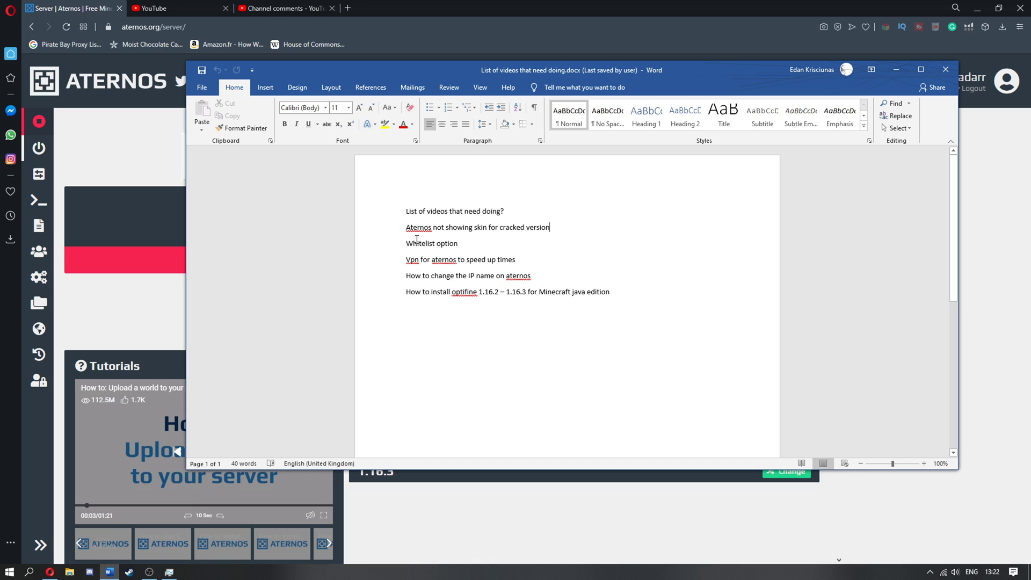
pyautogui.moveTo(405, 227); pyautogui.dragTo(640, 319)
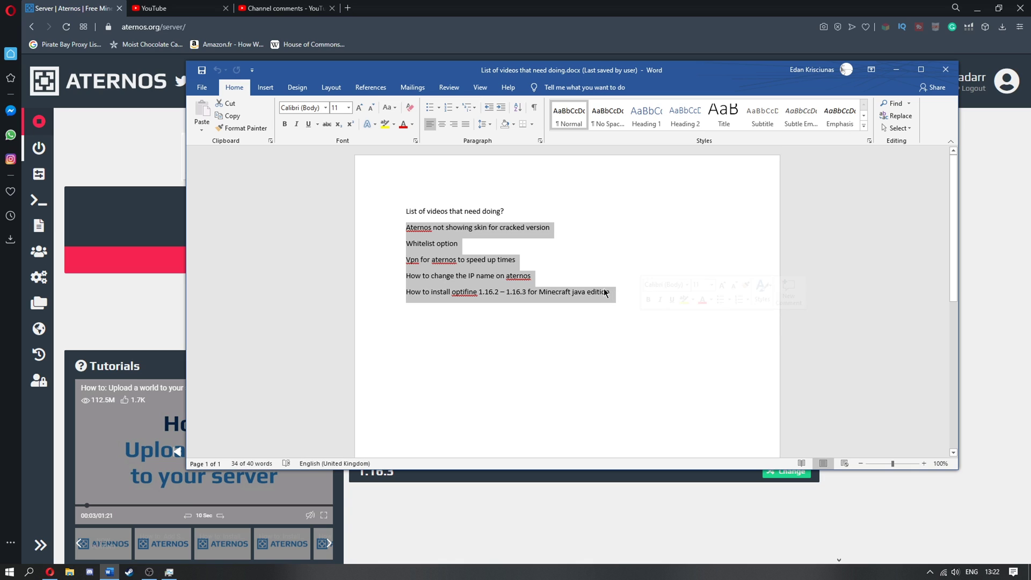
pyautogui.click(608, 259)
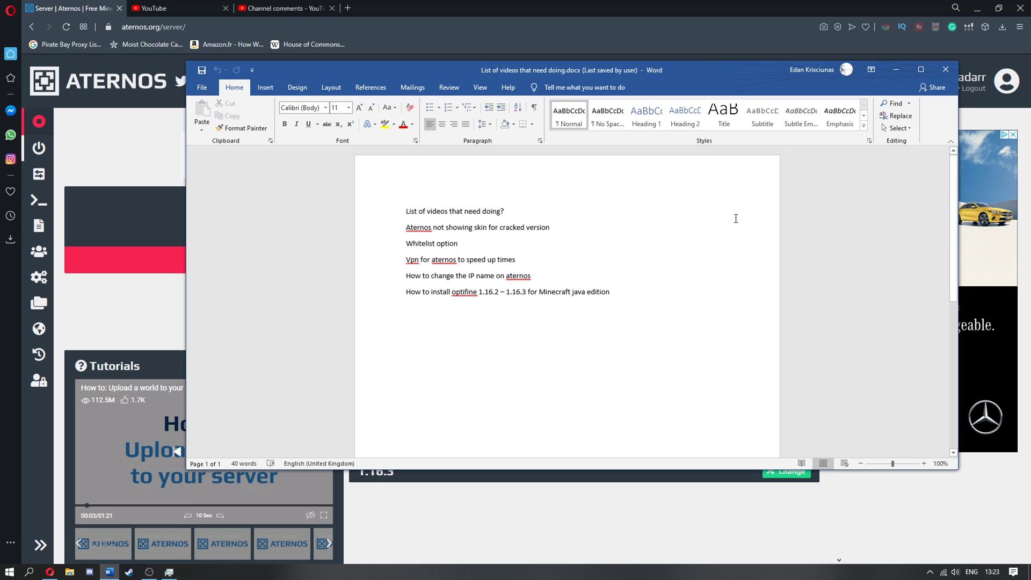
# Step: Add the line "Fix aternos not verify name" at the end of the video list and close the document
pyautogui.press('Return')
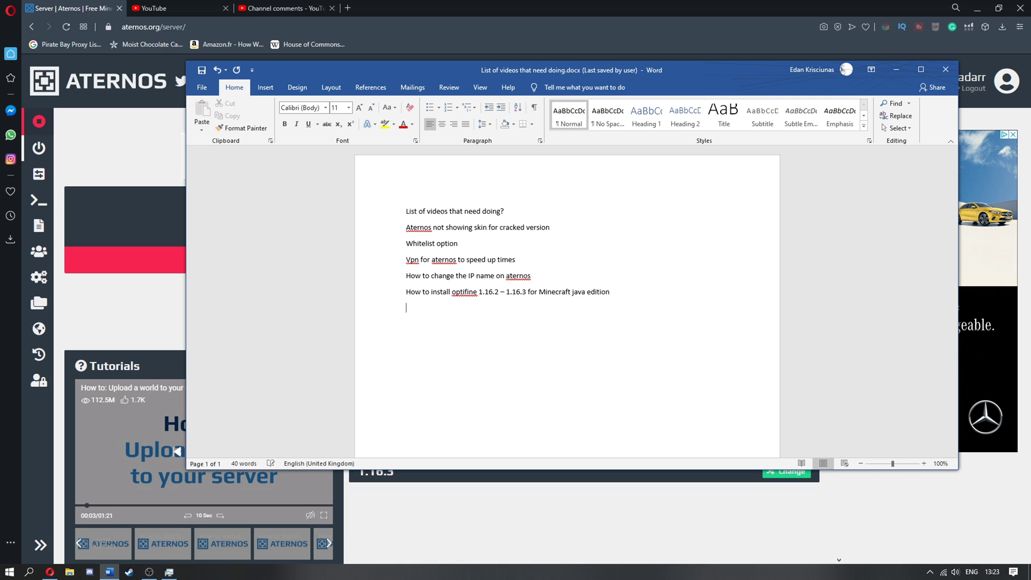
pyautogui.write('Fix aternos ')
pyautogui.write('ver')
pyautogui.press('BackSpace')
pyautogui.press('BackSpace')
pyautogui.write('not verir')
pyautogui.press('BackSpace')
pyautogui.write('fy name')
pyautogui.hotkey('ctrl', 'a')
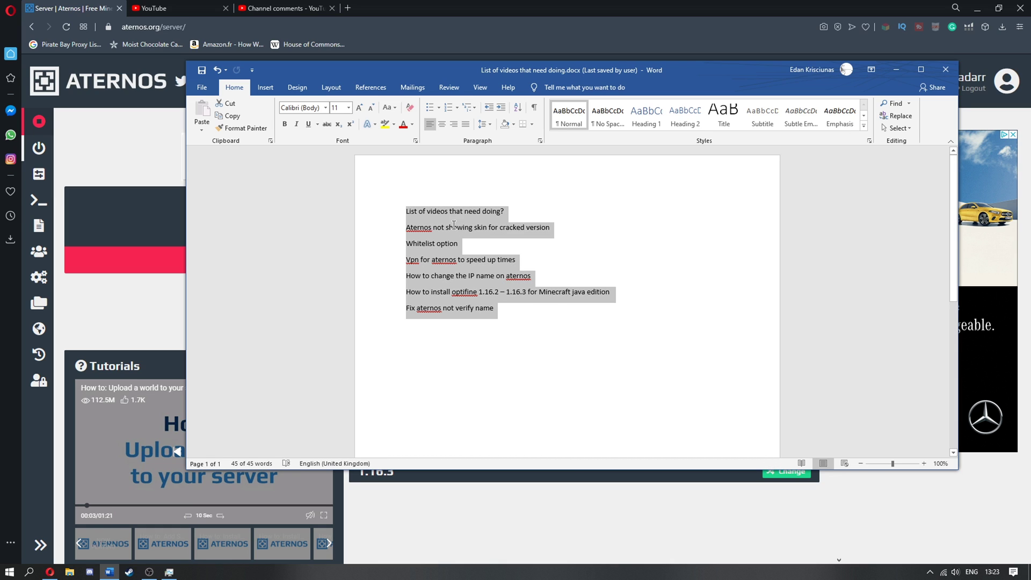
pyautogui.click(452, 228)
pyautogui.click(552, 312)
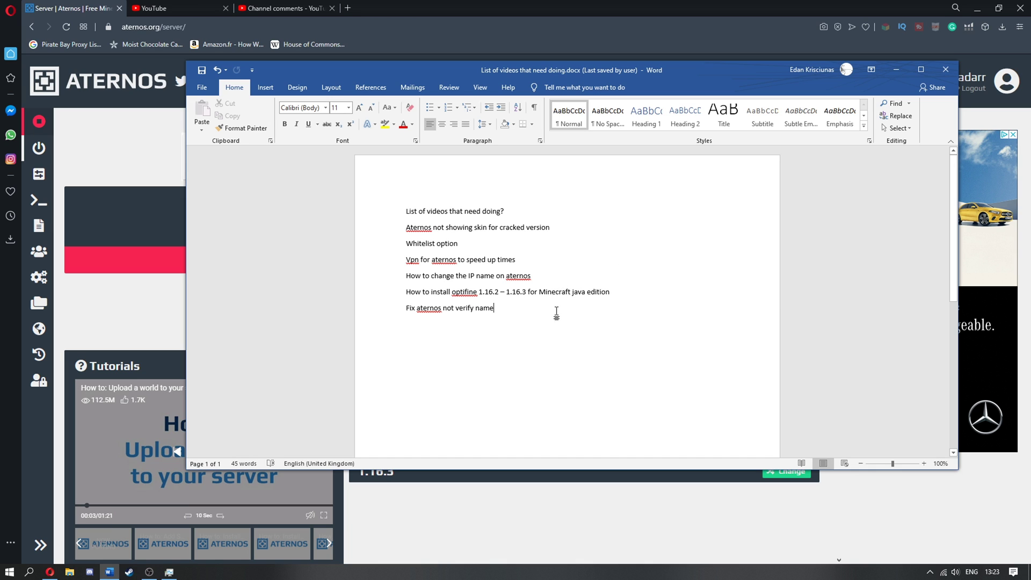
pyautogui.click(943, 76)
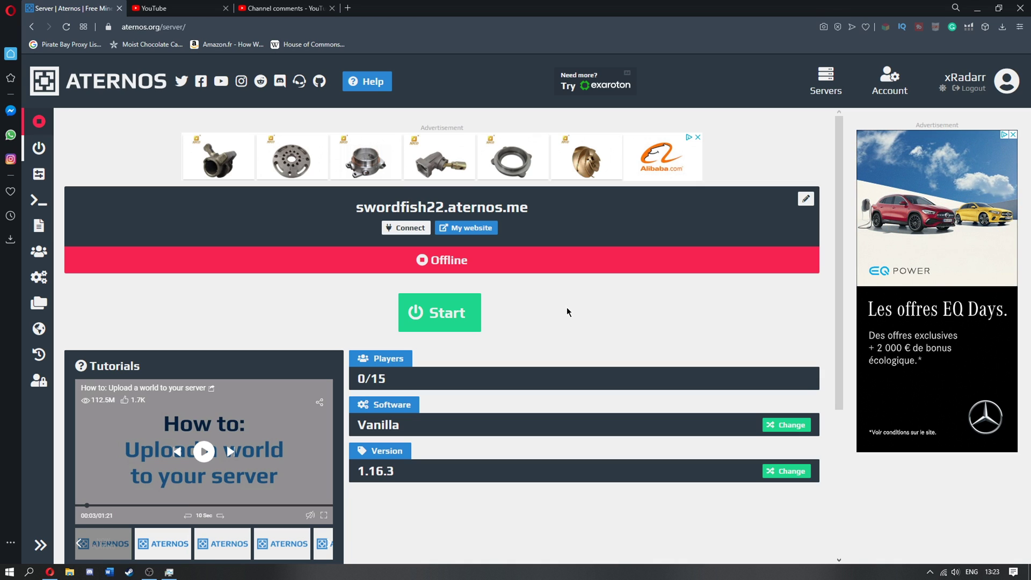
# Step: Close the two YouTube pages in the browser and open tlauncher.org in a new tab
pyautogui.moveTo(530, 210); pyautogui.dragTo(346, 208)
pyautogui.click(345, 208)
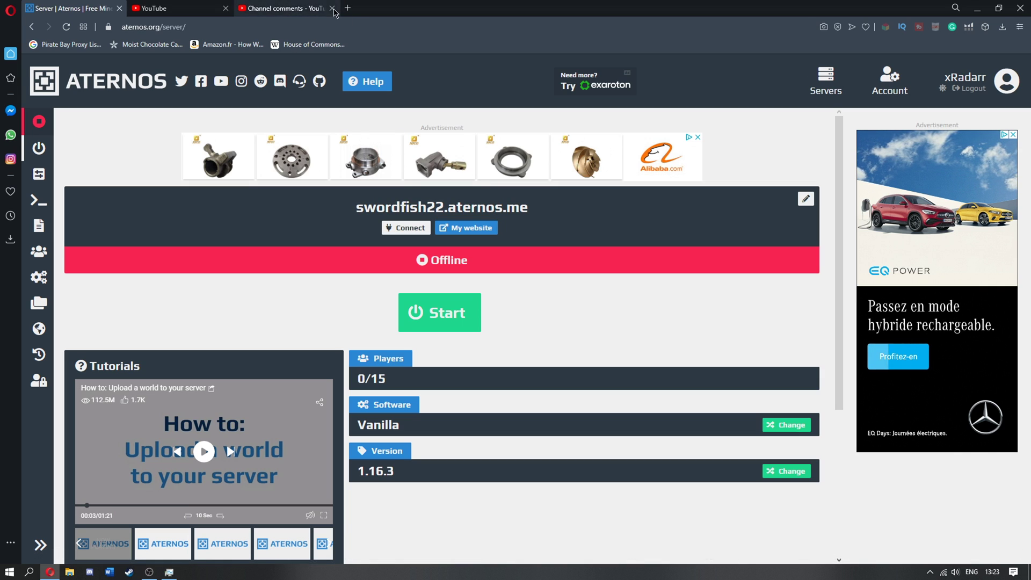
pyautogui.click(332, 8)
pyautogui.click(246, 9)
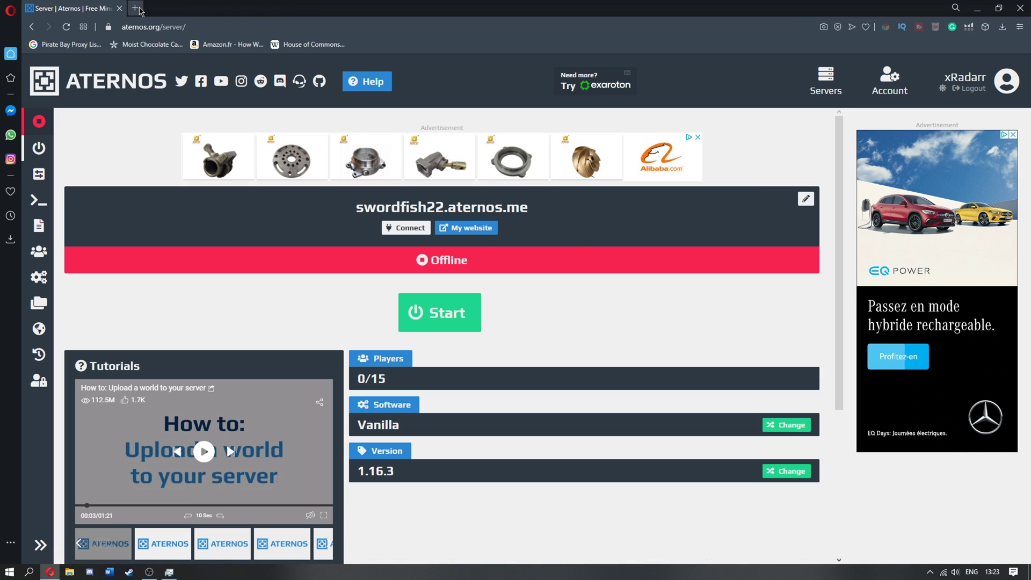
pyautogui.write('tl')
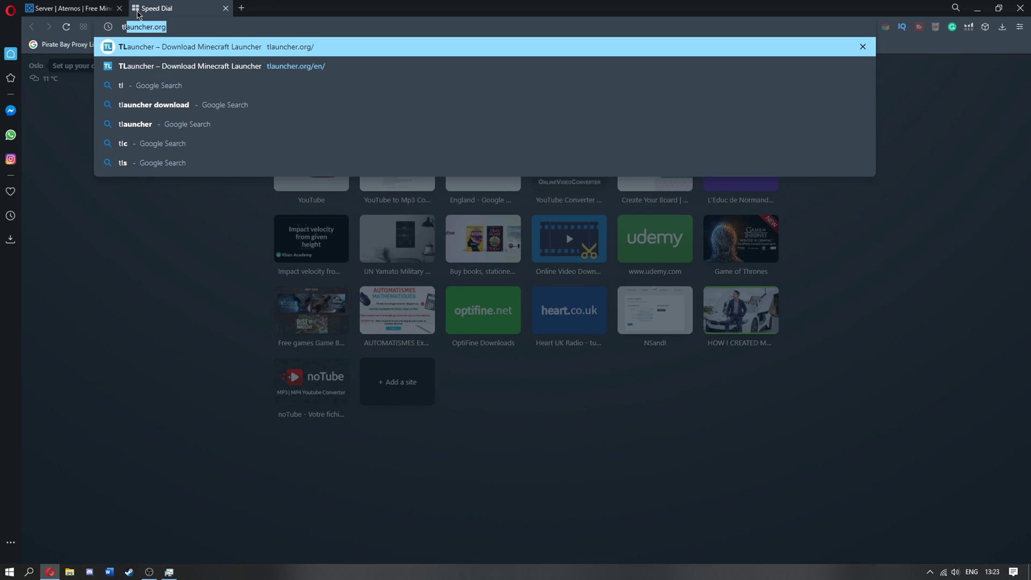
pyautogui.press('Return')
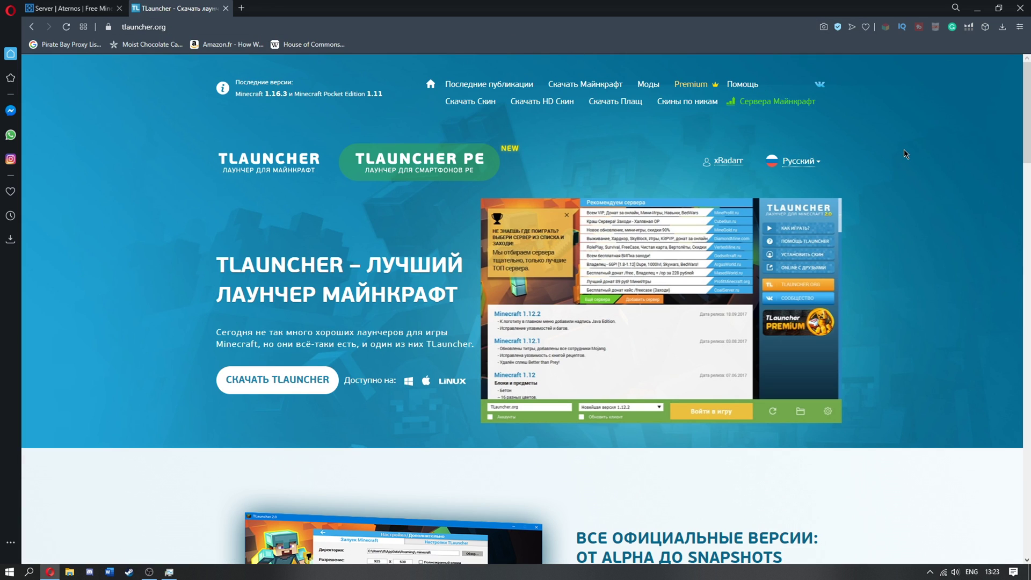
# Step: Switch the TLauncher site to English and log out of the current account, confirming the exit
pyautogui.click(799, 161)
pyautogui.click(797, 179)
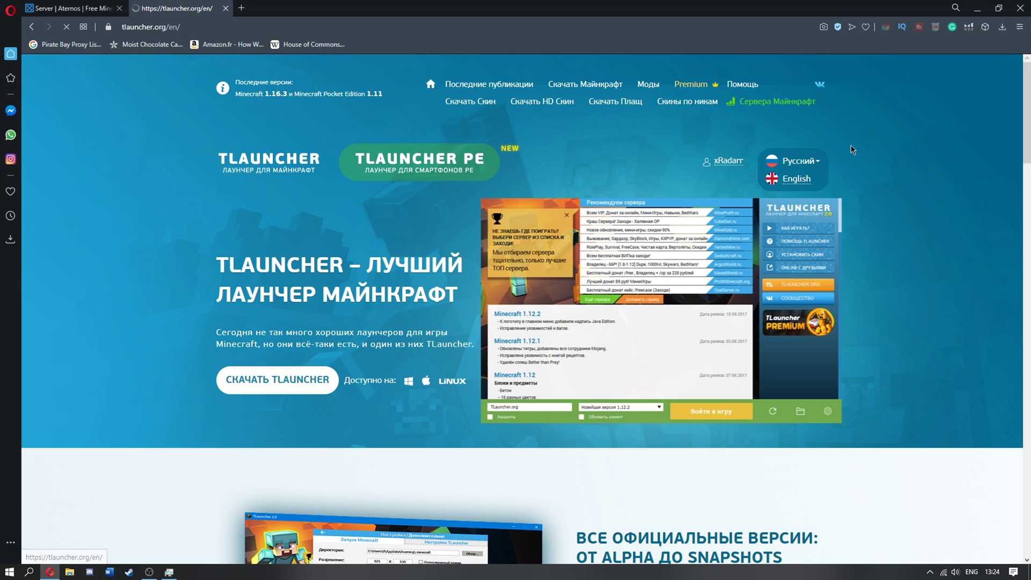
pyautogui.click(728, 161)
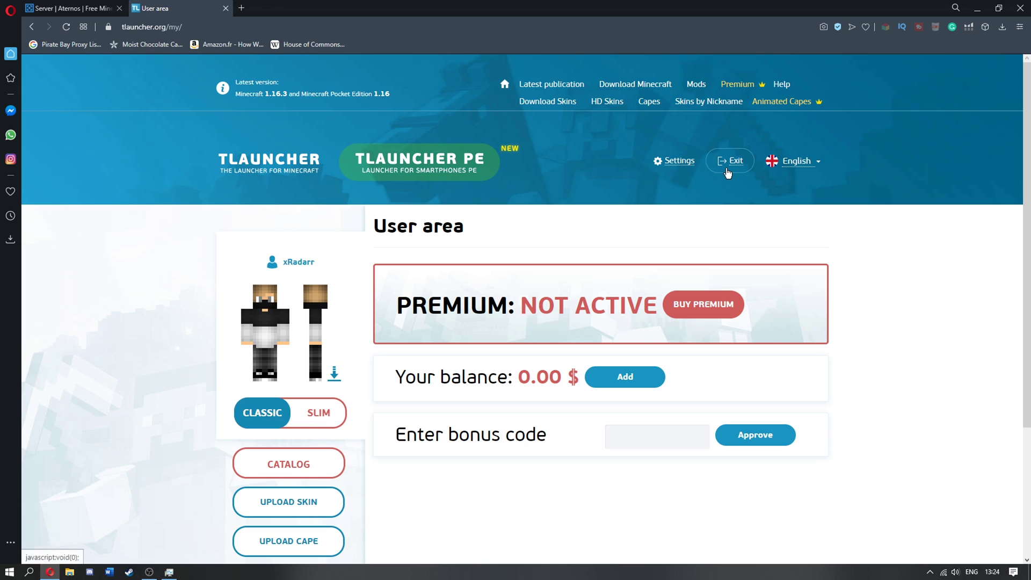
pyautogui.click(729, 166)
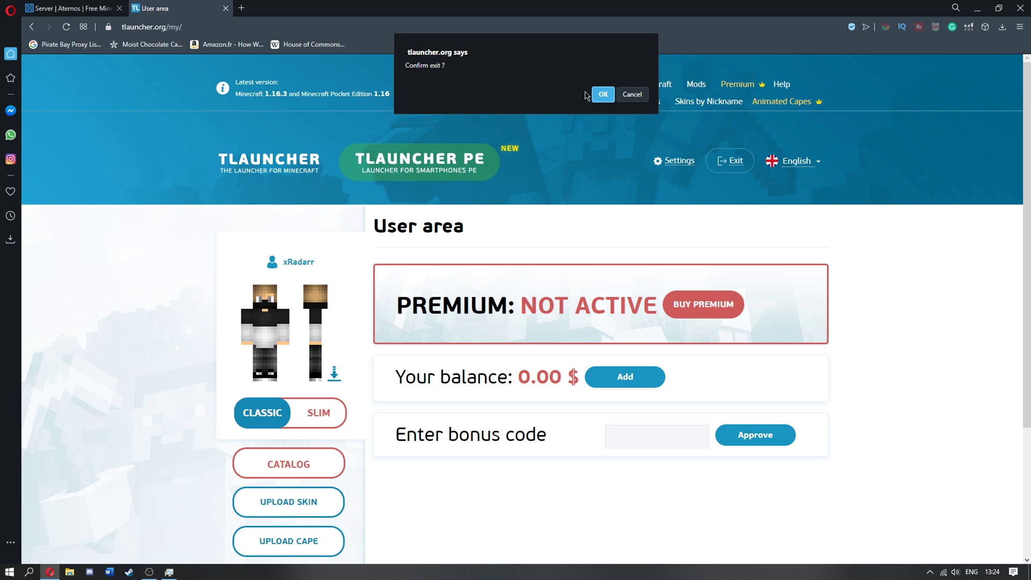
pyautogui.click(602, 95)
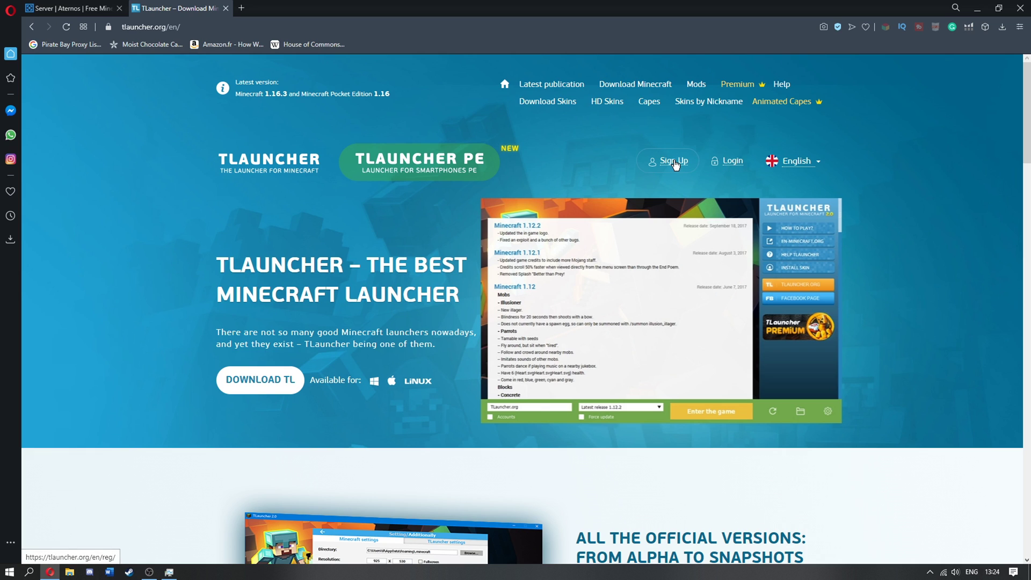
# Step: Open the sign-up form and fill in Agent 55 as the login and the account's e-mail address
pyautogui.click(674, 161)
pyautogui.click(289, 319)
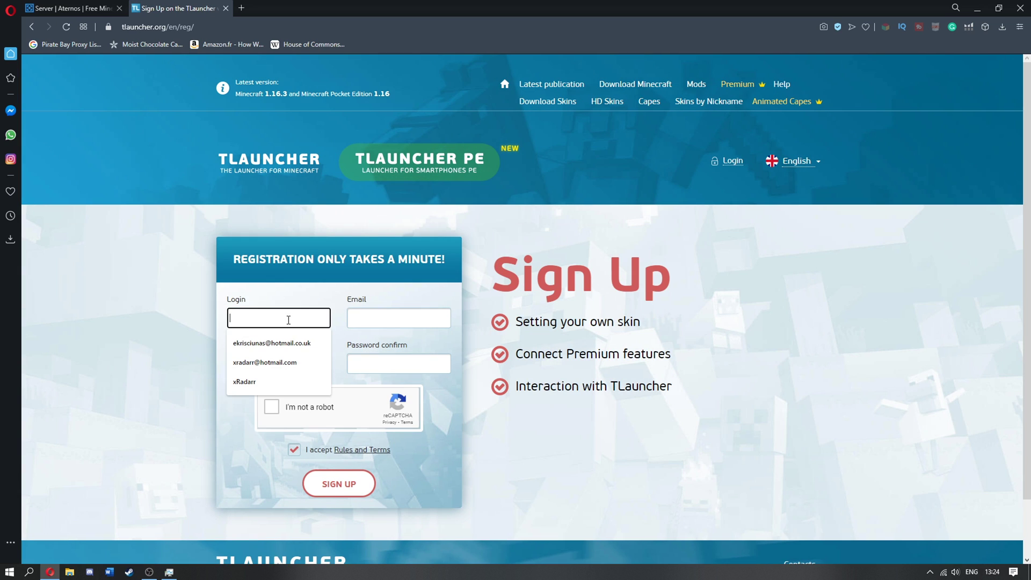
pyautogui.click(297, 297)
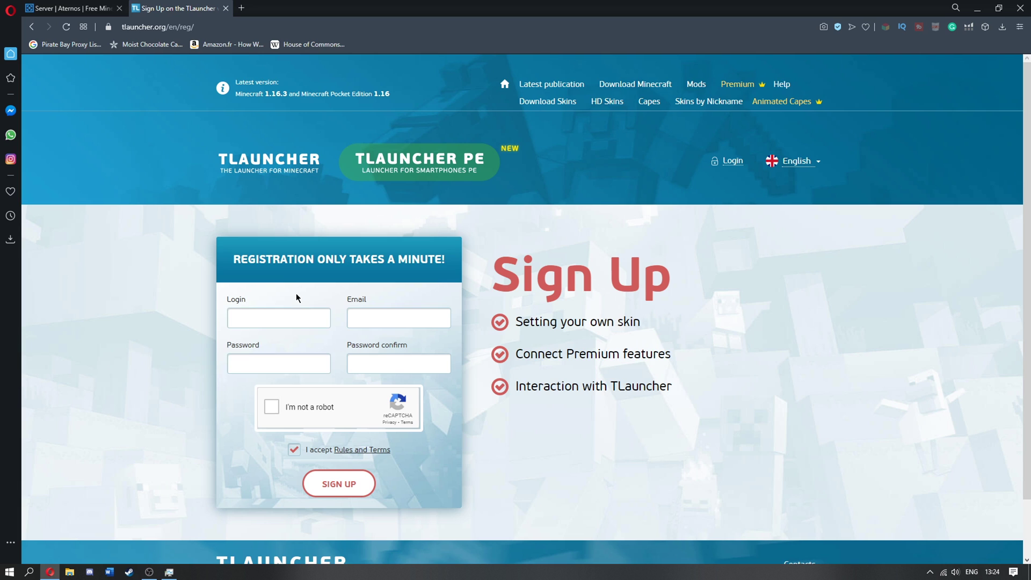
pyautogui.click(282, 316)
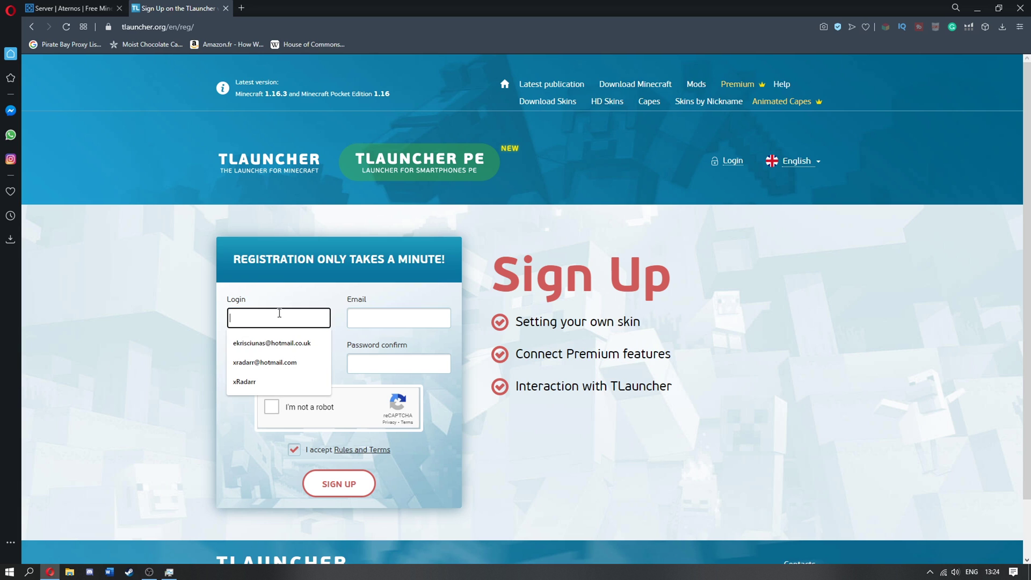
pyautogui.click(266, 363)
pyautogui.click(389, 317)
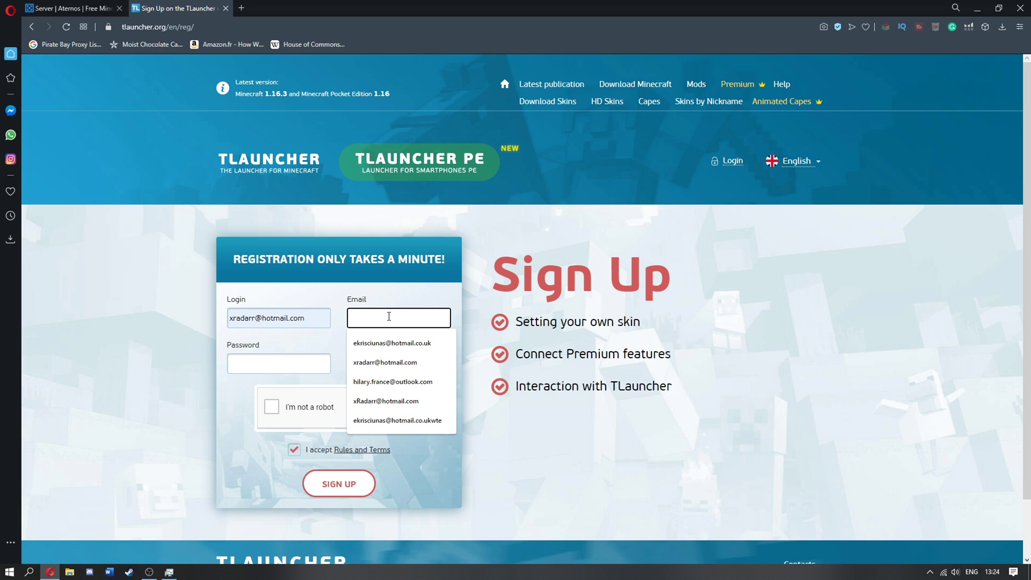
pyautogui.moveTo(306, 318); pyautogui.dragTo(181, 323)
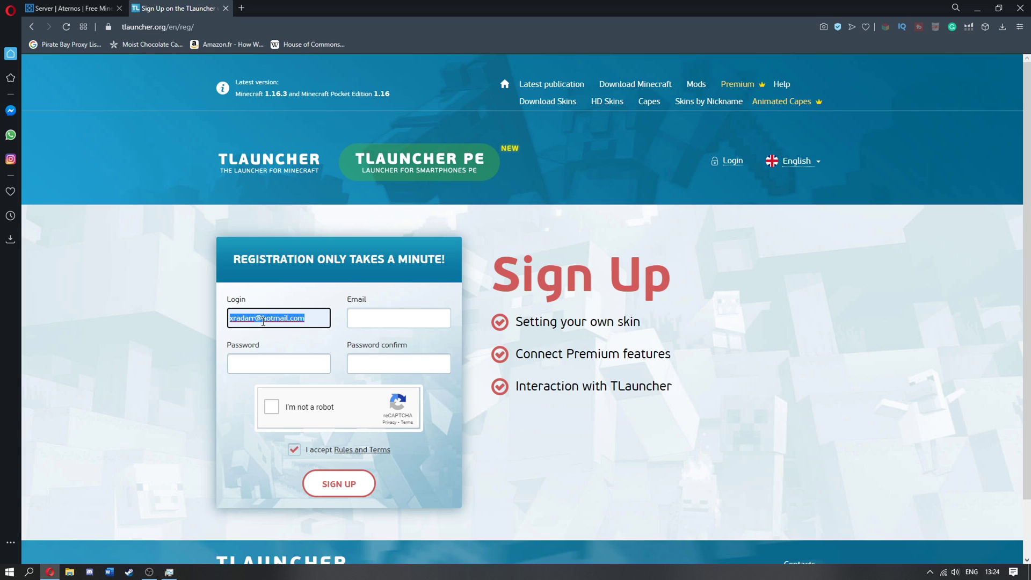
pyautogui.write('Ag')
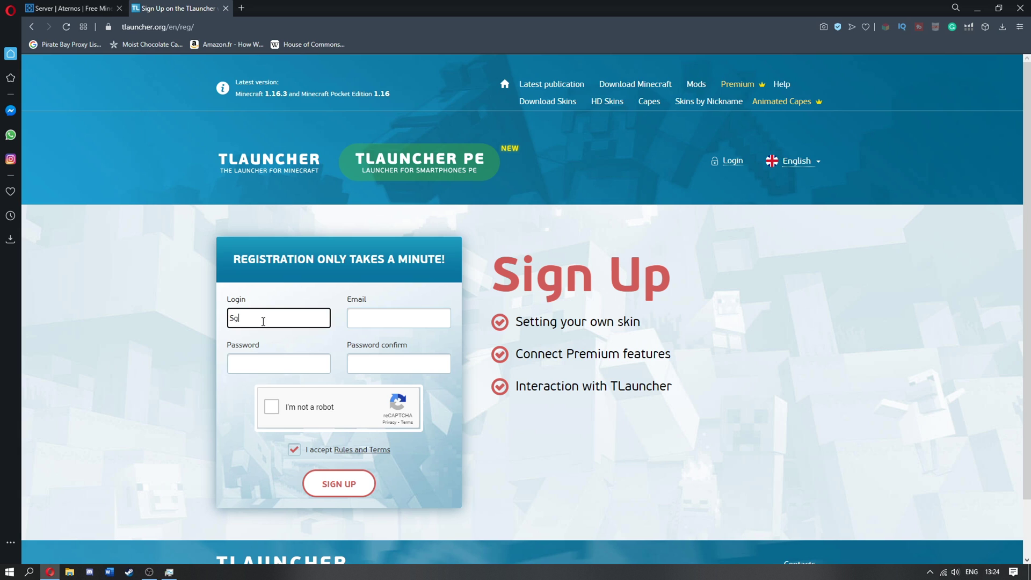
pyautogui.write('ent 55')
pyautogui.click(357, 318)
pyautogui.click(358, 362)
# Step: Enter and confirm the account password, complete the robot check and try to submit the registration
pyautogui.click(271, 356)
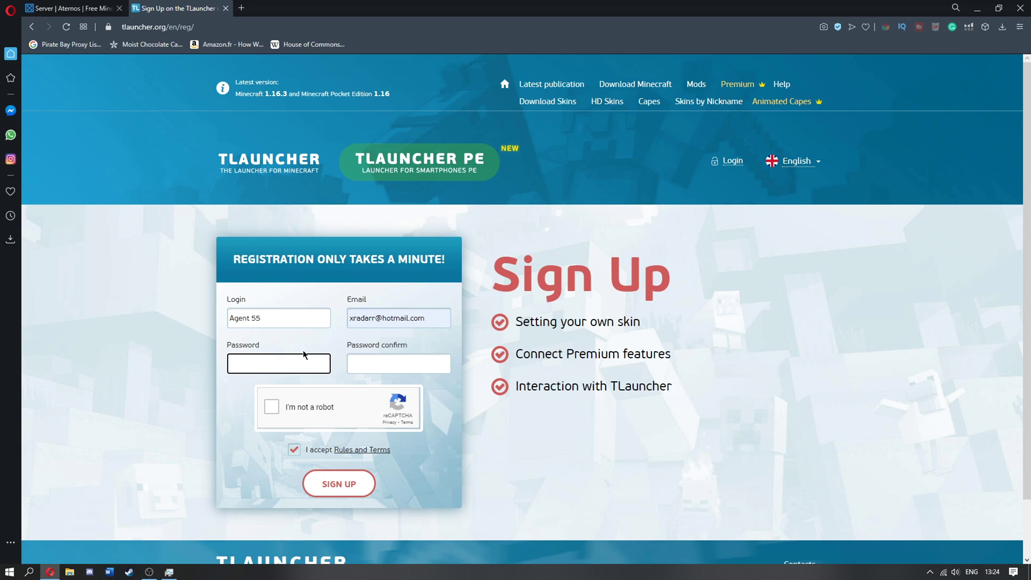
pyautogui.write('*******')
pyautogui.click(380, 363)
pyautogui.write('*')
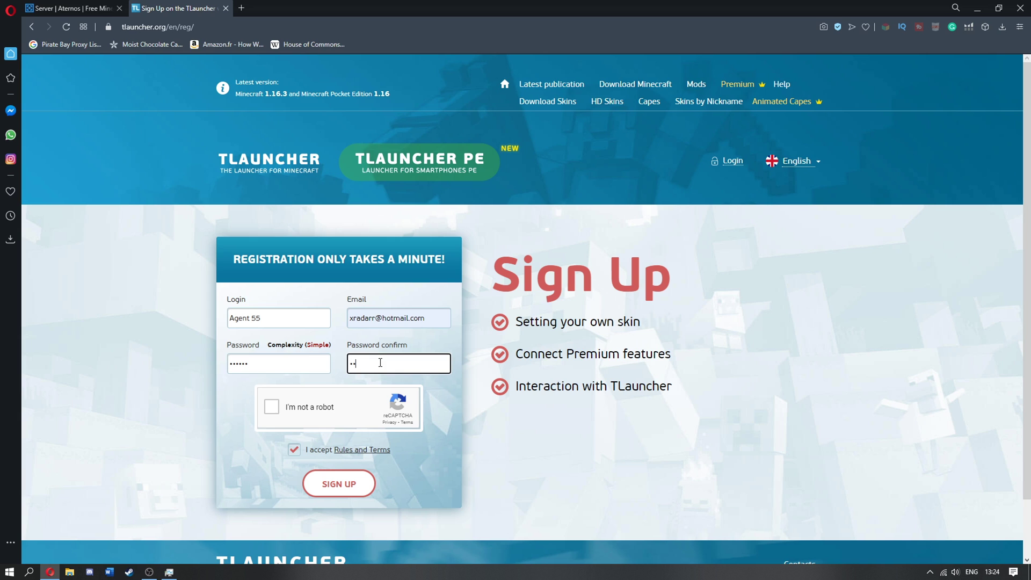
pyautogui.click(272, 407)
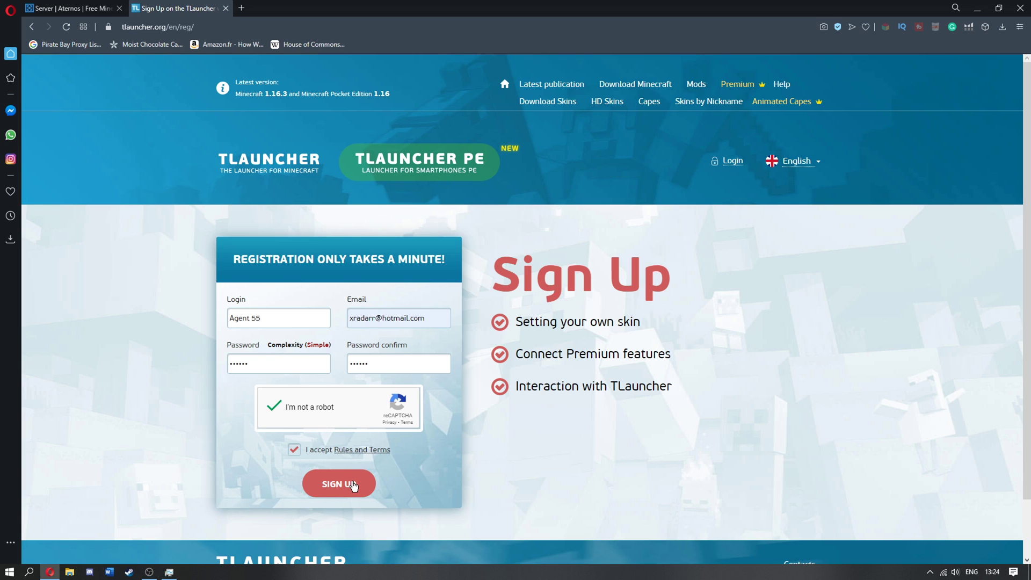
pyautogui.click(354, 486)
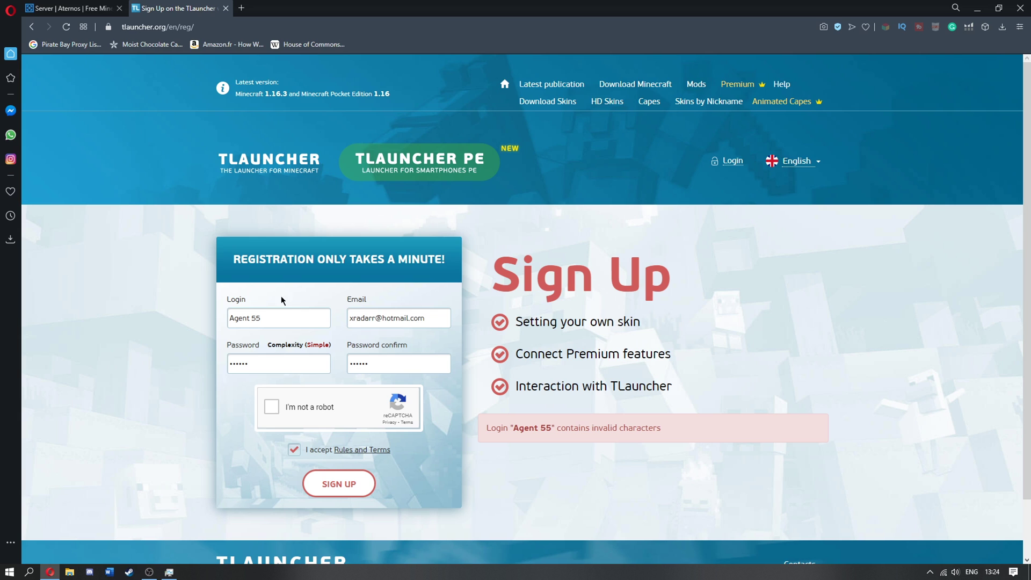
# Step: Change the login to AgentT, repeat the robot check and try to submit the registration again
pyautogui.moveTo(277, 314); pyautogui.dragTo(250, 323)
pyautogui.write('T')
pyautogui.click(272, 412)
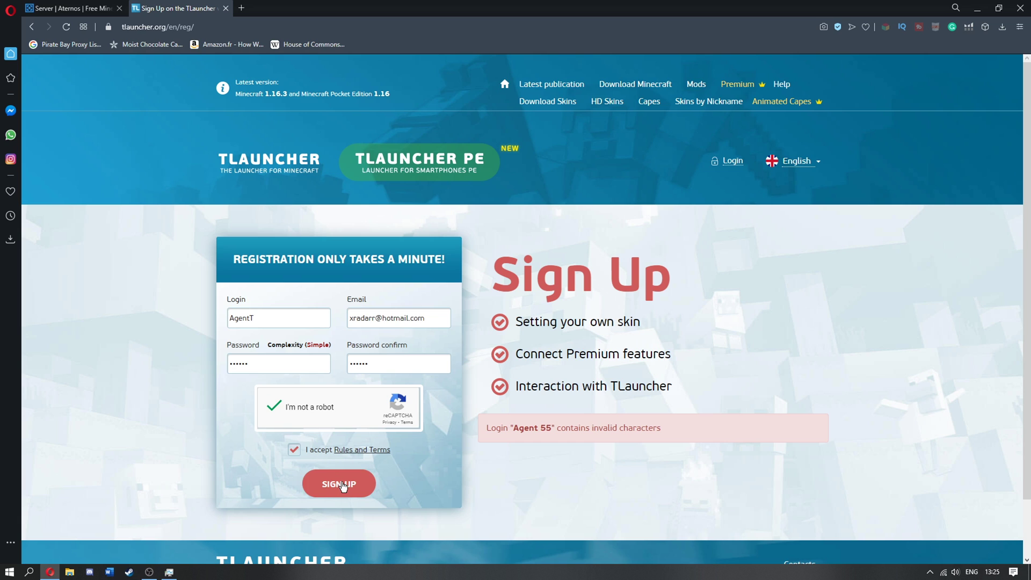
pyautogui.click(342, 485)
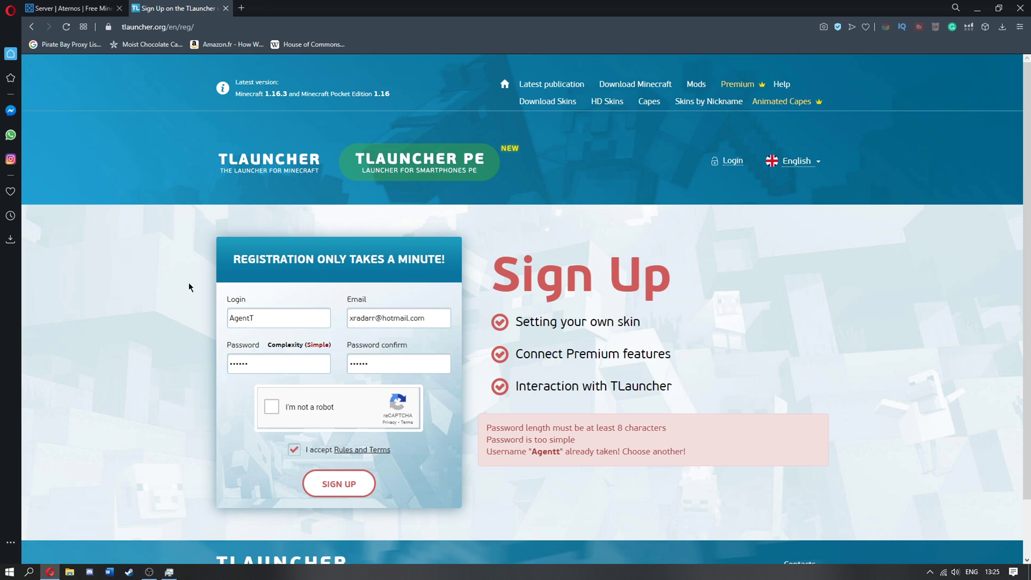
pyautogui.click(278, 320)
pyautogui.hotkey('shift', 'Left')
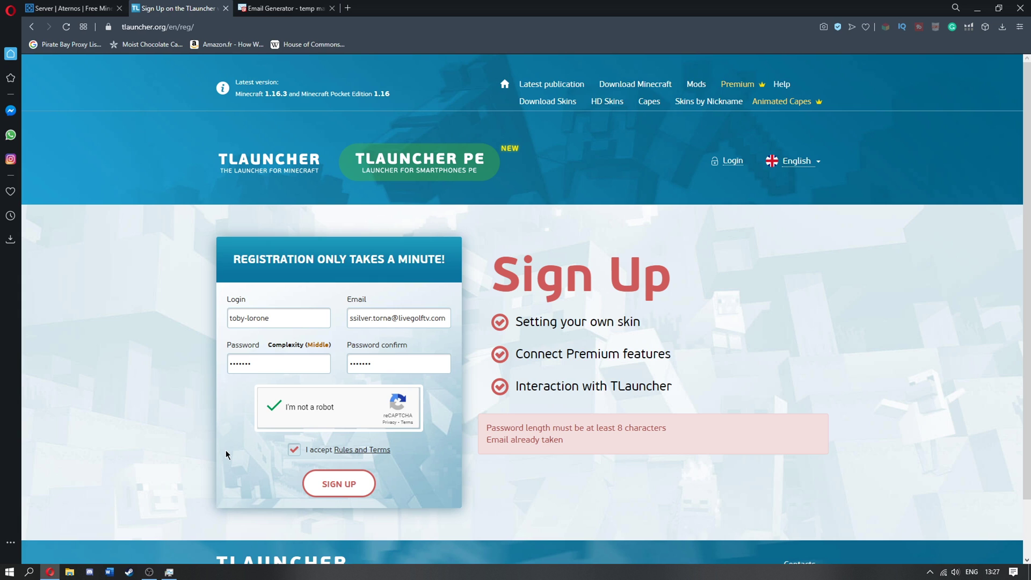
# Step: Lengthen the account password in both password fields, submit the registration and save the password in the browser
pyautogui.click(273, 358)
pyautogui.click(372, 364)
pyautogui.write('1')
pyautogui.click(337, 489)
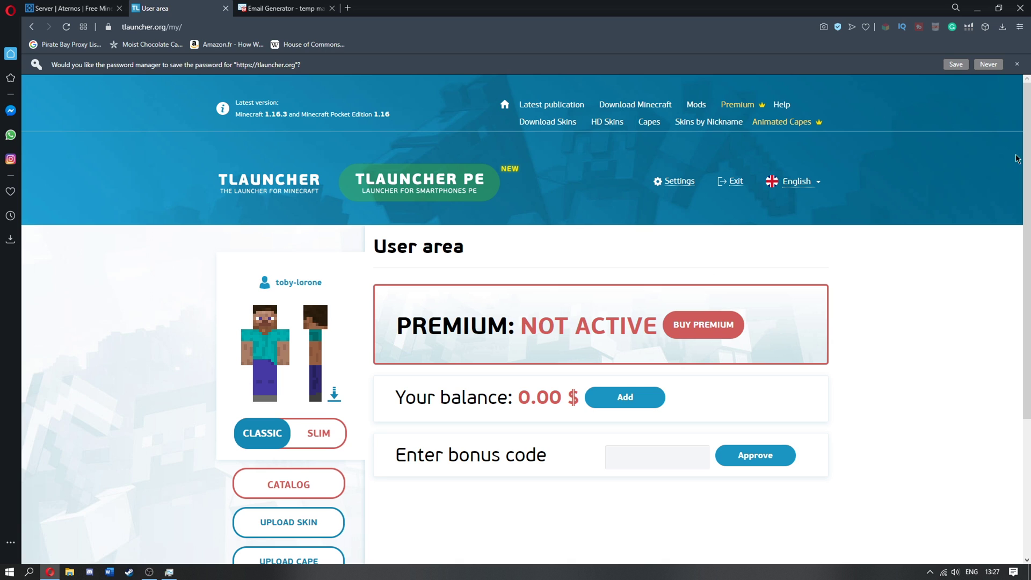
pyautogui.click(961, 65)
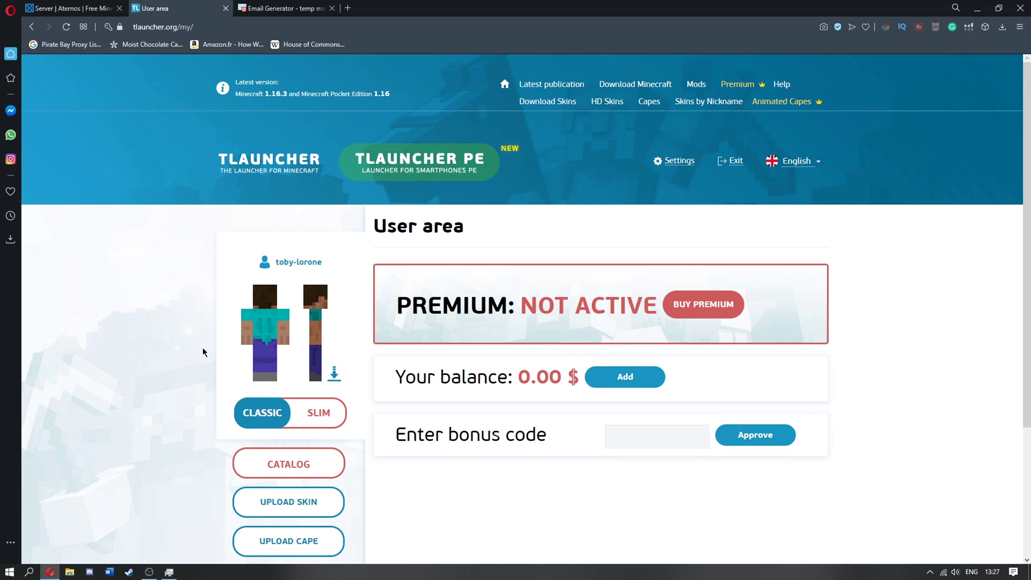
# Step: Search the web for "minecraft skins" in a new browser tab and open The Skindex site
pyautogui.scroll(-1, 166, 355)
pyautogui.scroll(-1, 655, 490)
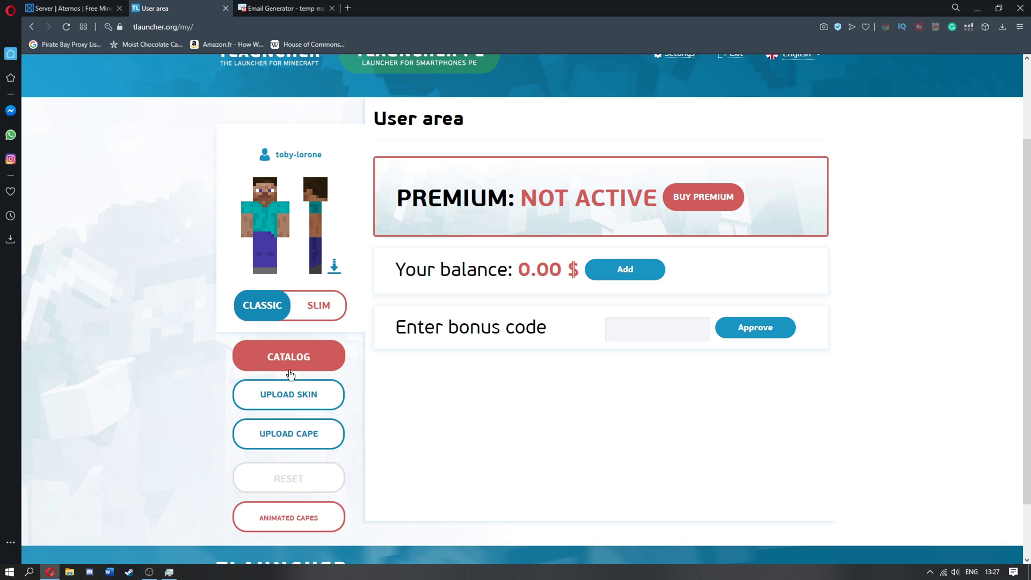
pyautogui.click(348, 8)
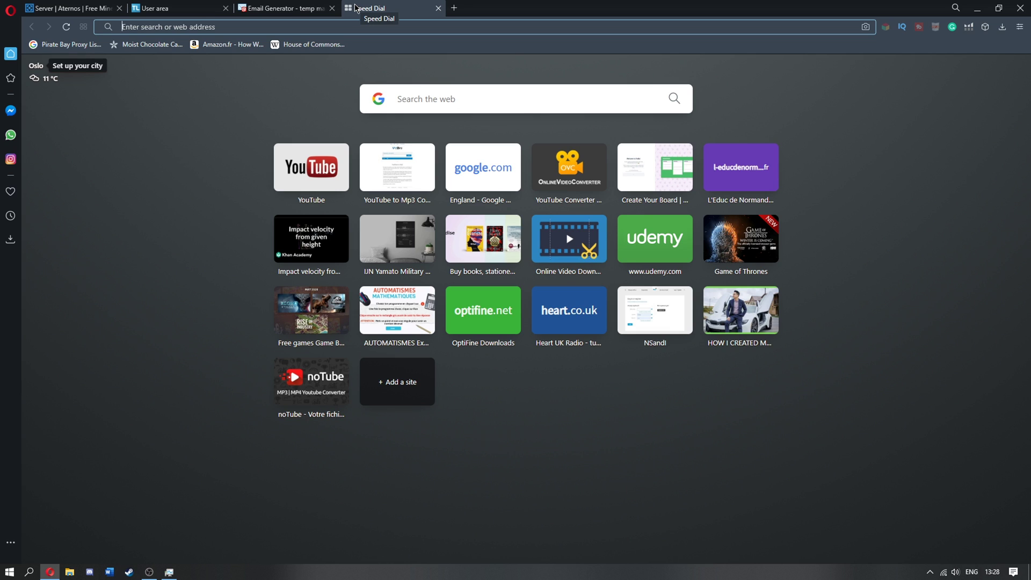
pyautogui.write('minect')
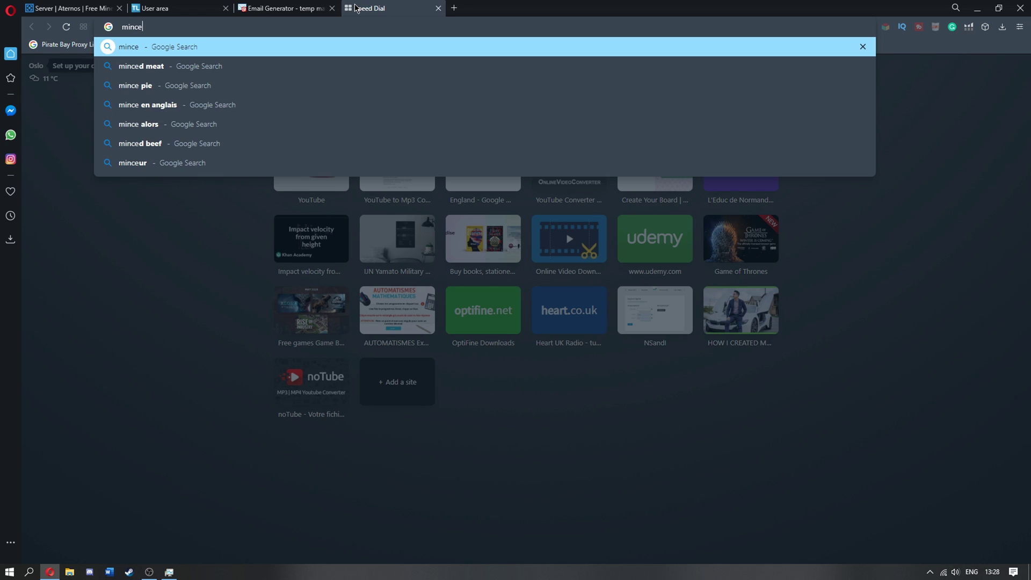
pyautogui.write('a')
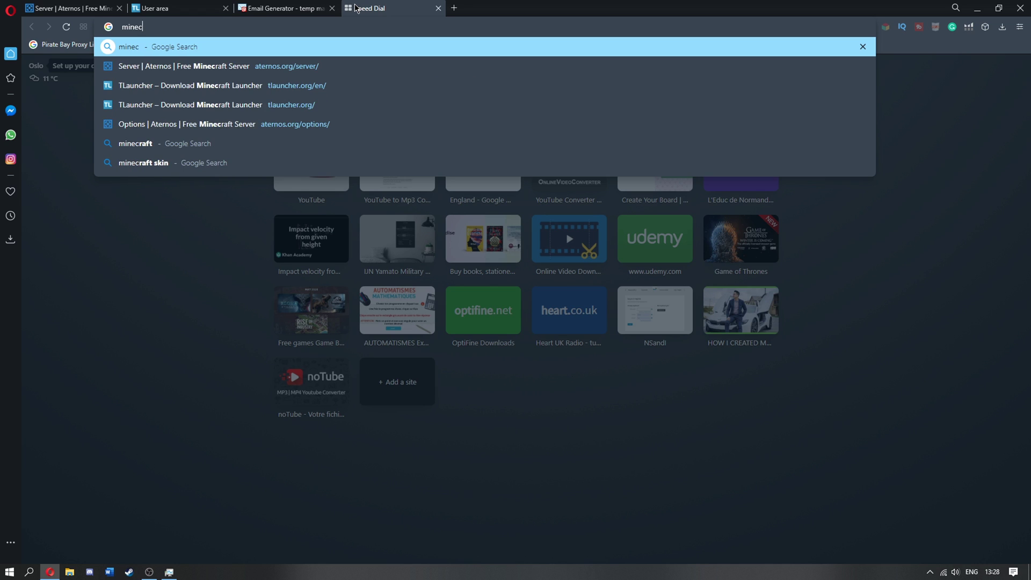
pyautogui.write('raft ')
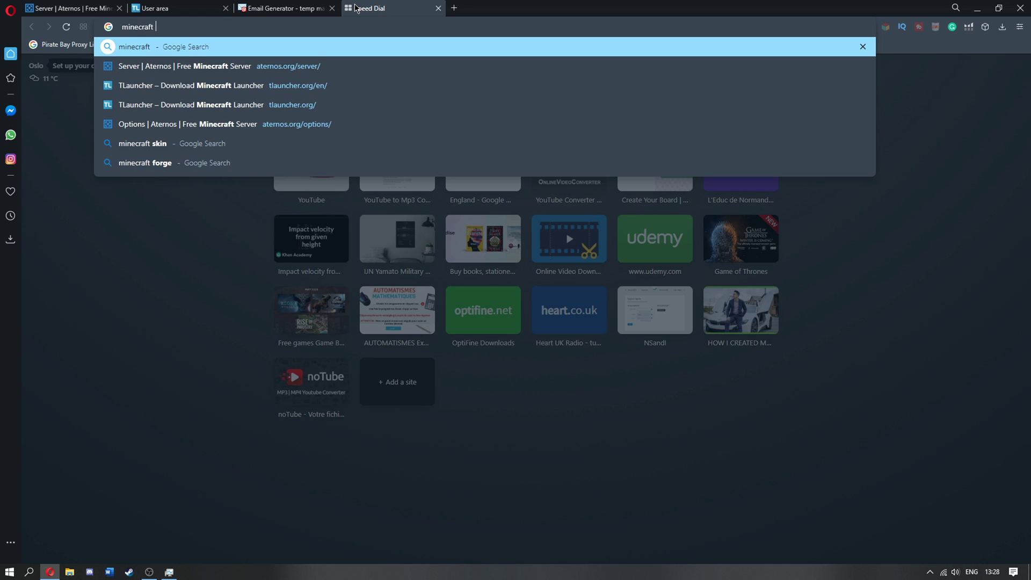
pyautogui.write('skins')
pyautogui.press('Return')
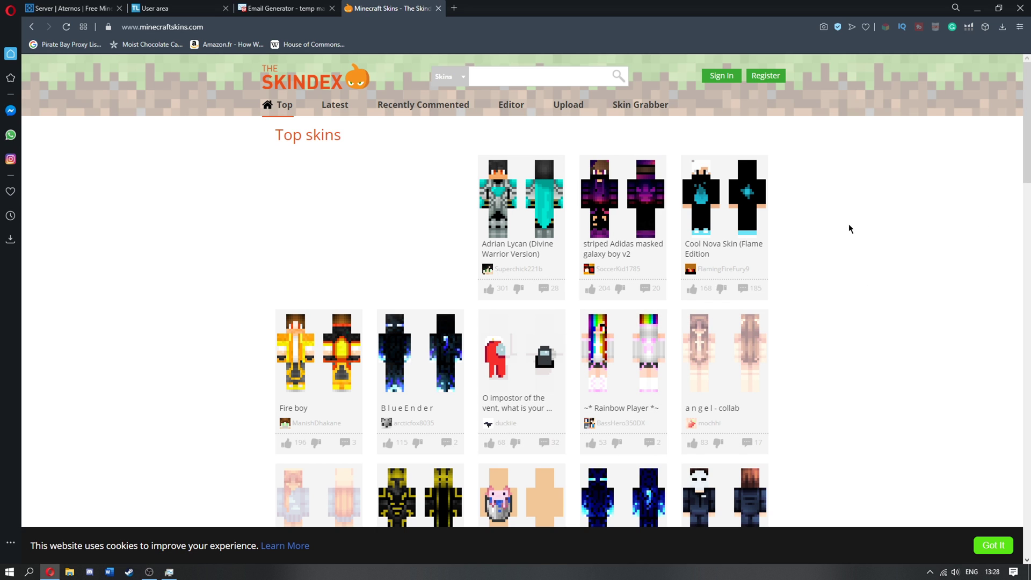
# Step: Browse the top skins, open The Golden Knight ~CE~ and download its skin file
pyautogui.scroll(-4, 849, 223)
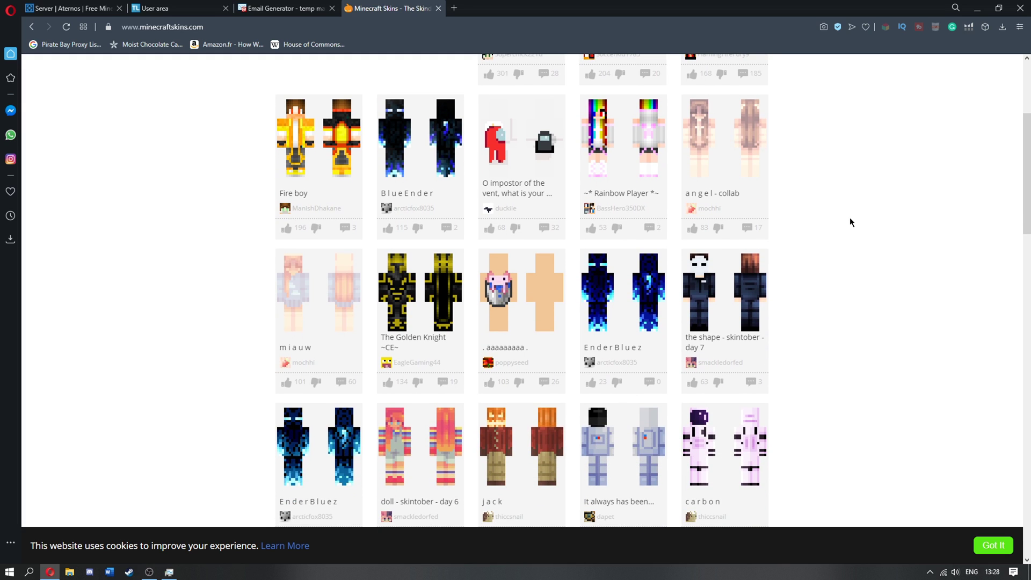
pyautogui.scroll(-3, 849, 221)
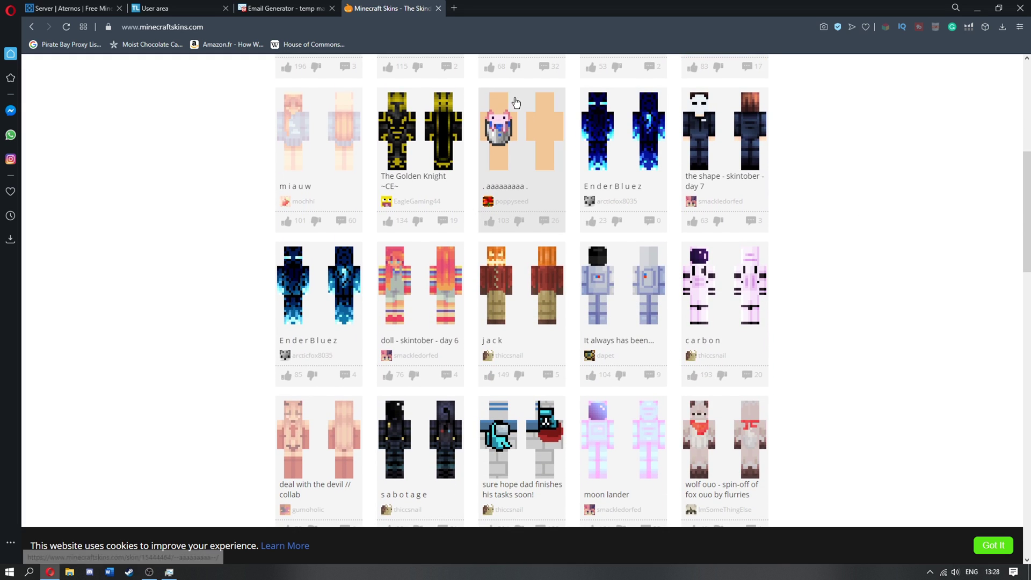
pyautogui.click(422, 156)
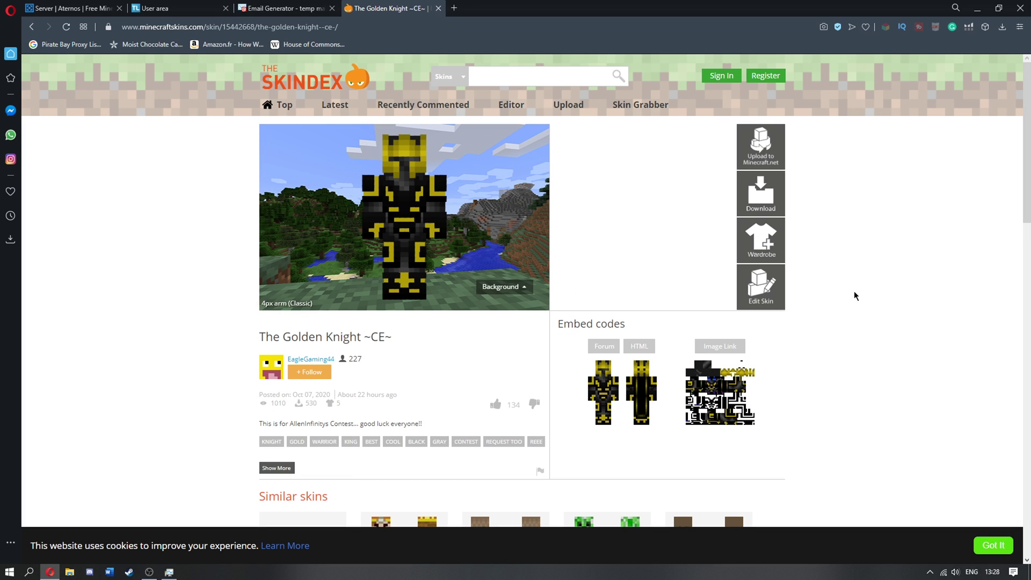
pyautogui.click(765, 201)
# Step: Shrink the browser window, place the downloaded Golden Knight PNG on the desktop and minimize the OBS window covering it
pyautogui.doubleClick(807, 18)
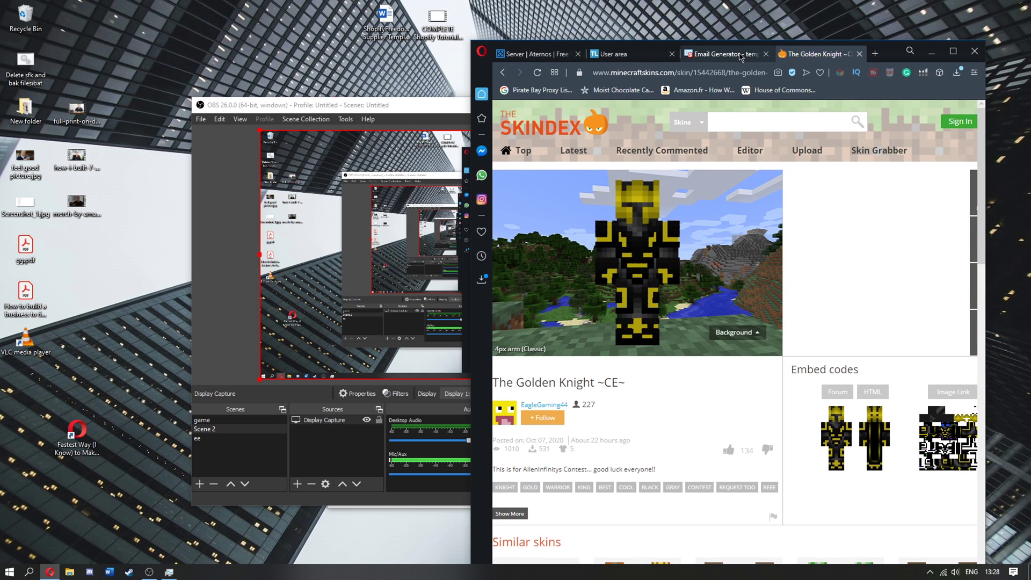
pyautogui.click(956, 72)
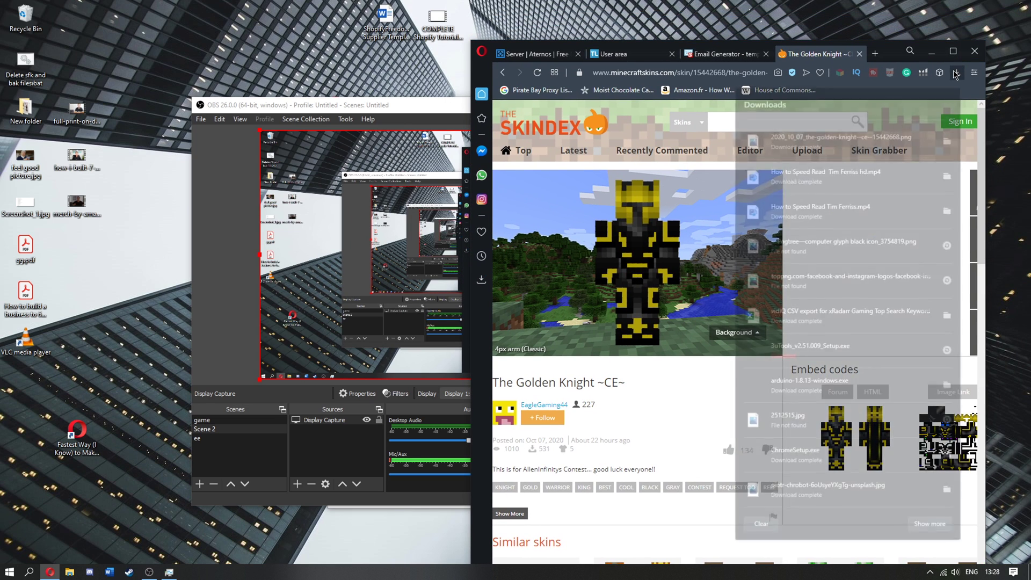
pyautogui.moveTo(828, 134); pyautogui.dragTo(288, 62)
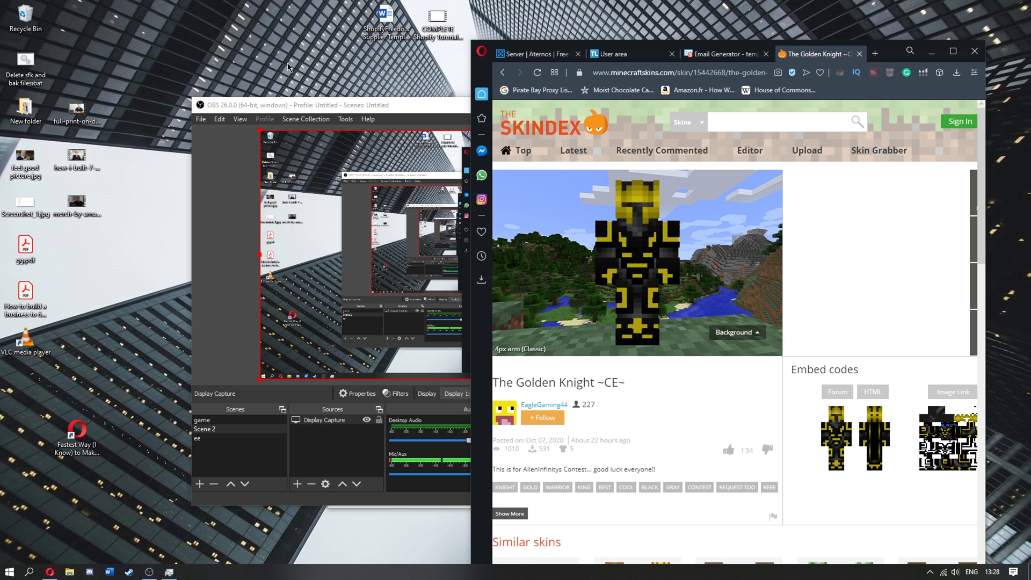
pyautogui.click(349, 105)
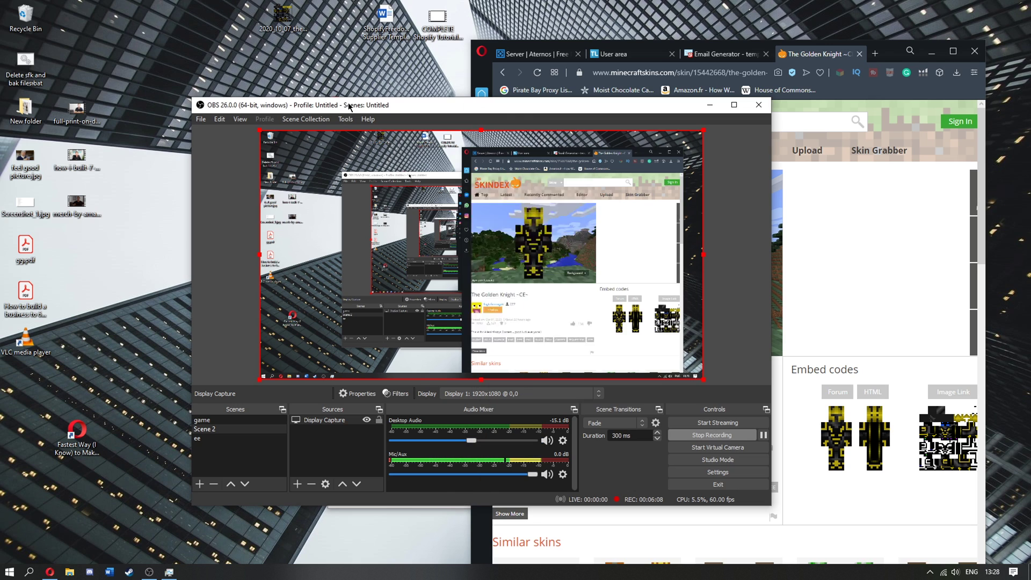
pyautogui.click(709, 105)
pyautogui.moveTo(258, 24); pyautogui.dragTo(207, 78)
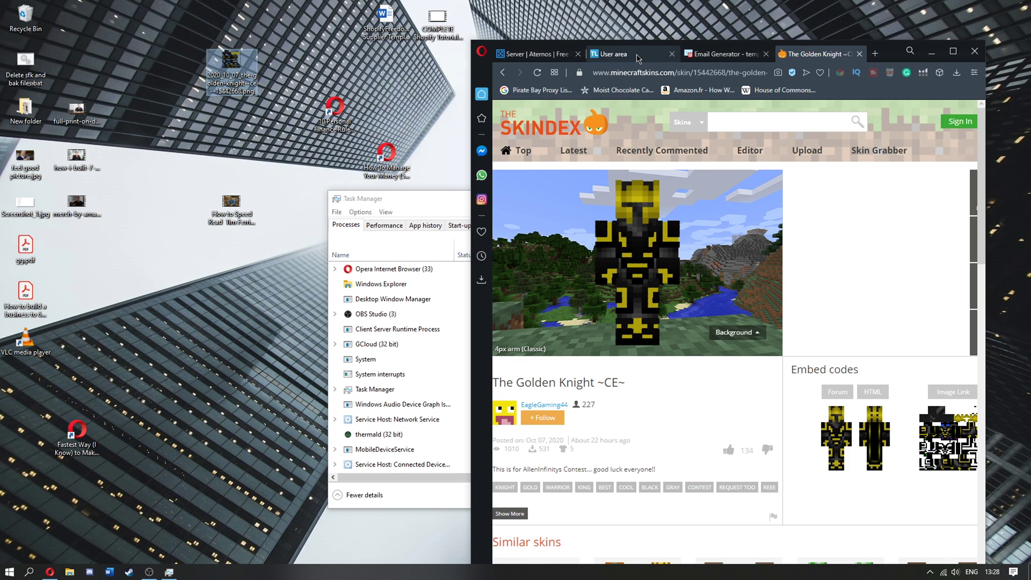
# Step: Return to the TLauncher user area, maximize the browser and upload the downloaded Golden Knight PNG as the account's skin
pyautogui.click(617, 54)
pyautogui.click(953, 51)
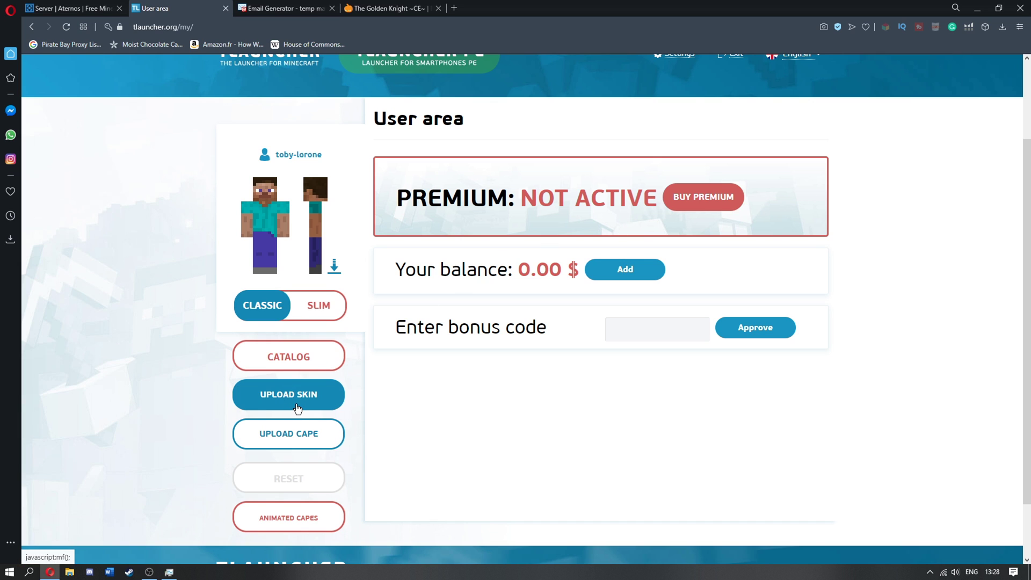
pyautogui.click(299, 407)
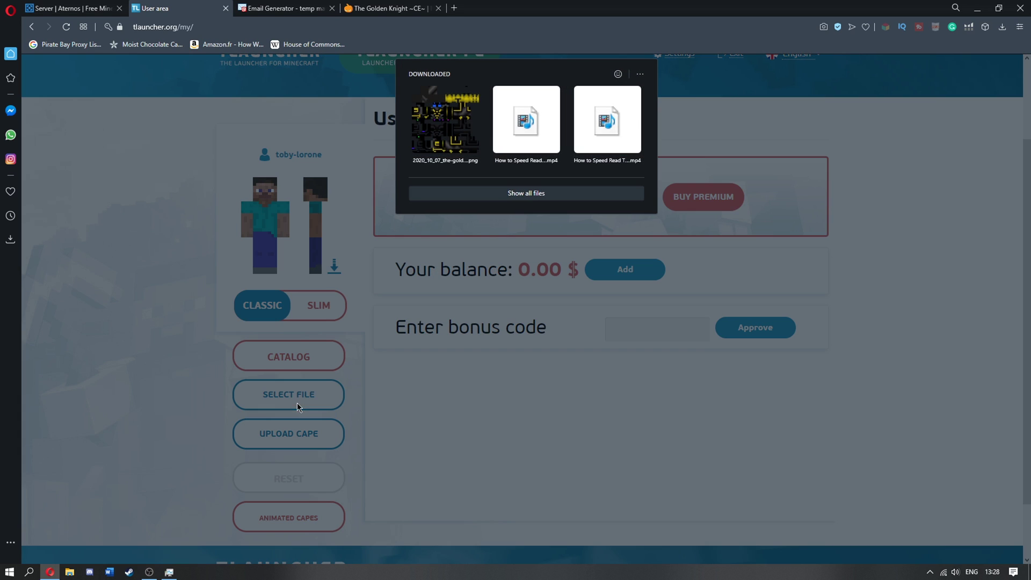
pyautogui.click(460, 134)
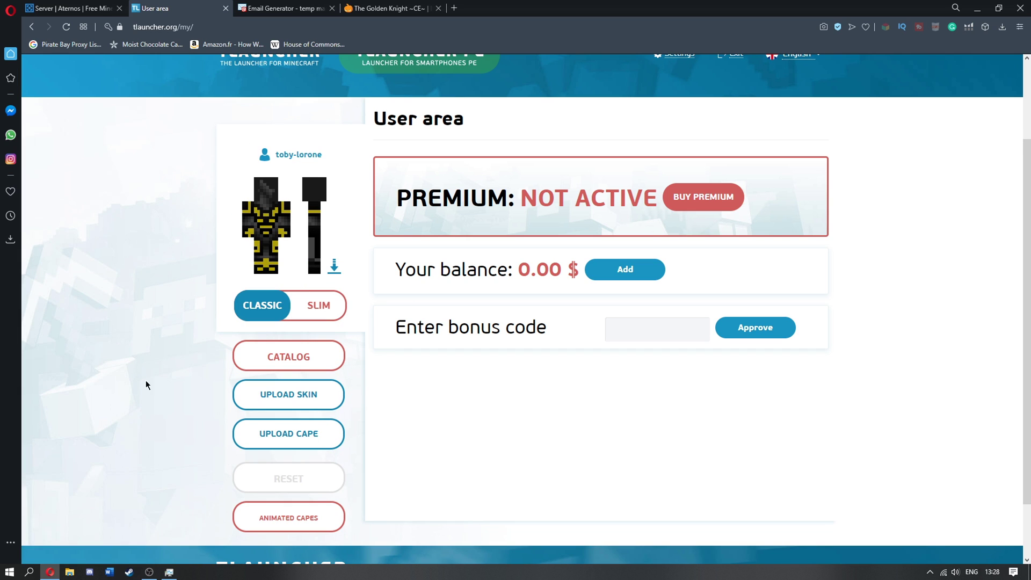
# Step: Start the TLauncher desktop launcher
pyautogui.click(9, 571)
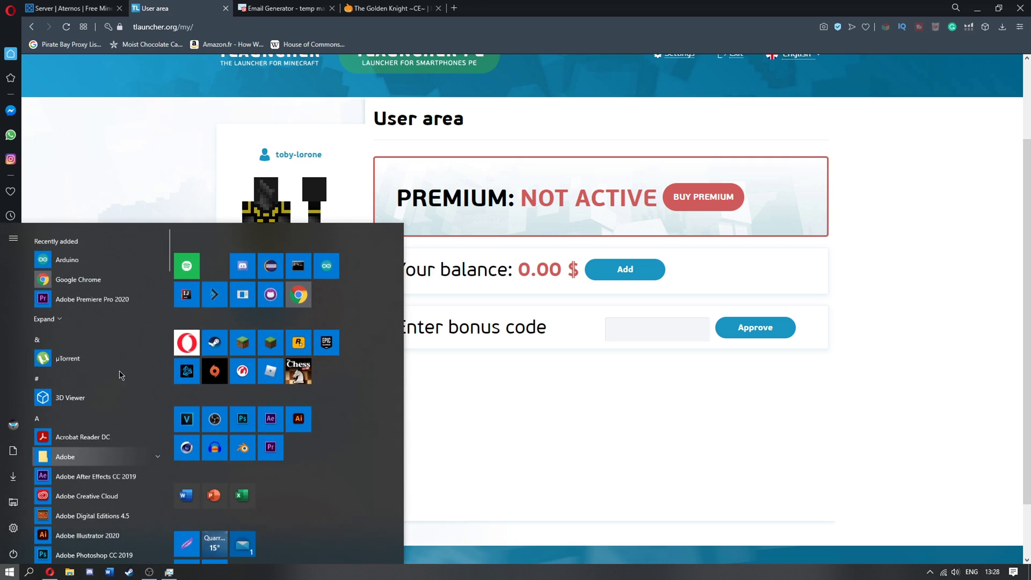
pyautogui.click(270, 341)
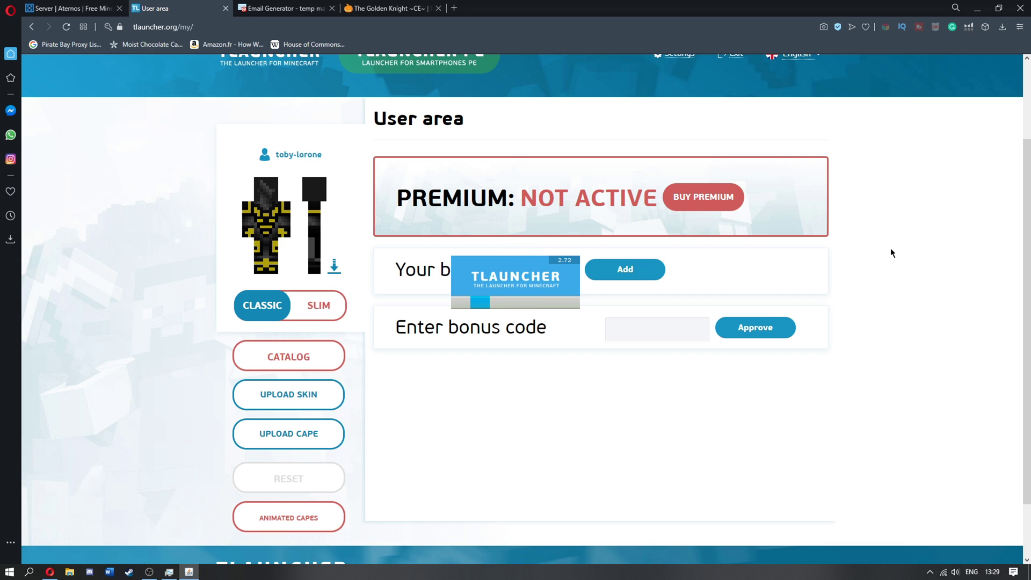
pyautogui.scroll(2, 886, 253)
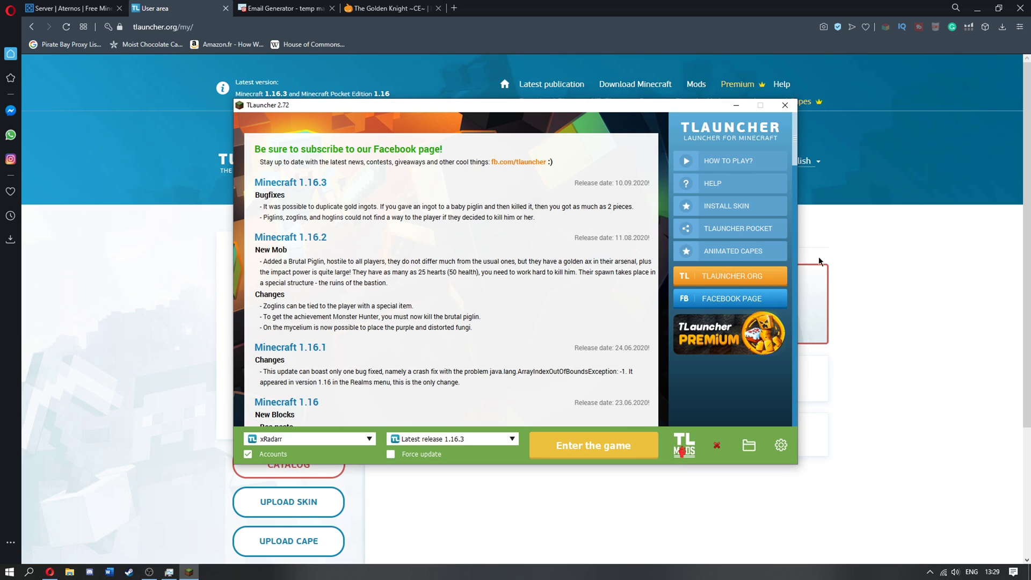
# Step: Configure the launcher accounts to use the new TLauncher.org account with TLauncher skins enabled, and return to the main screen
pyautogui.click(369, 440)
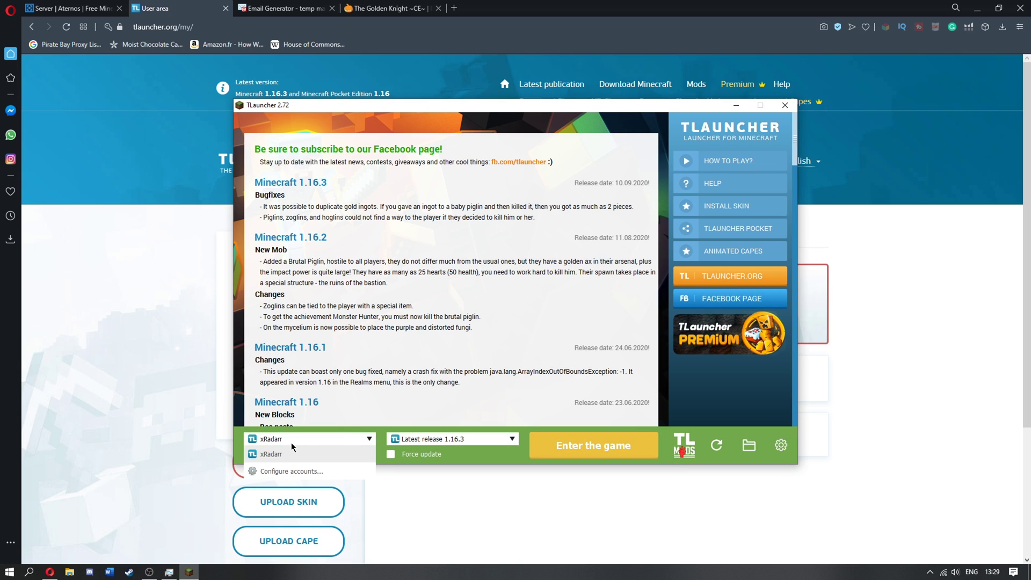
pyautogui.click(274, 454)
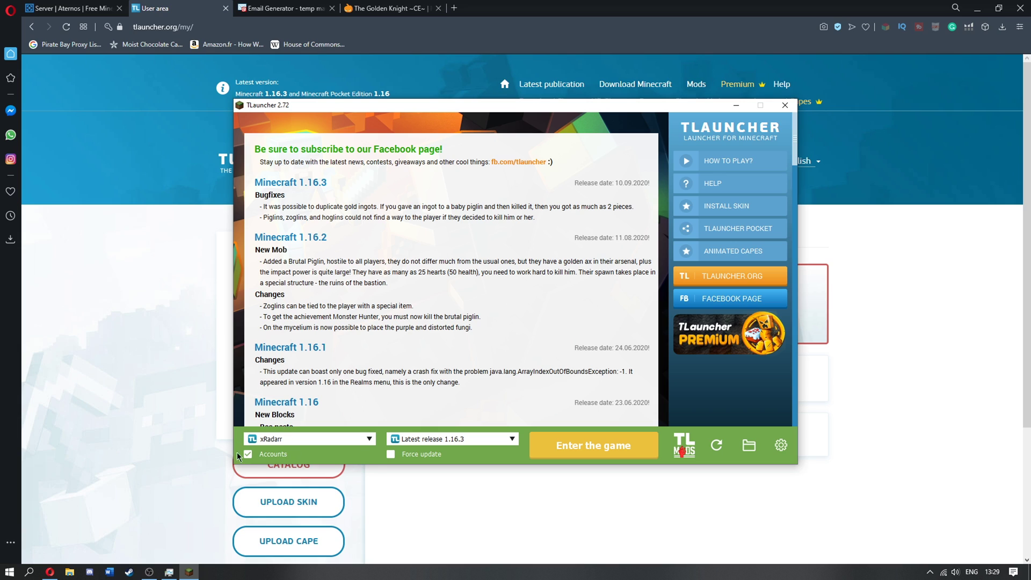
pyautogui.click(290, 440)
pyautogui.click(290, 469)
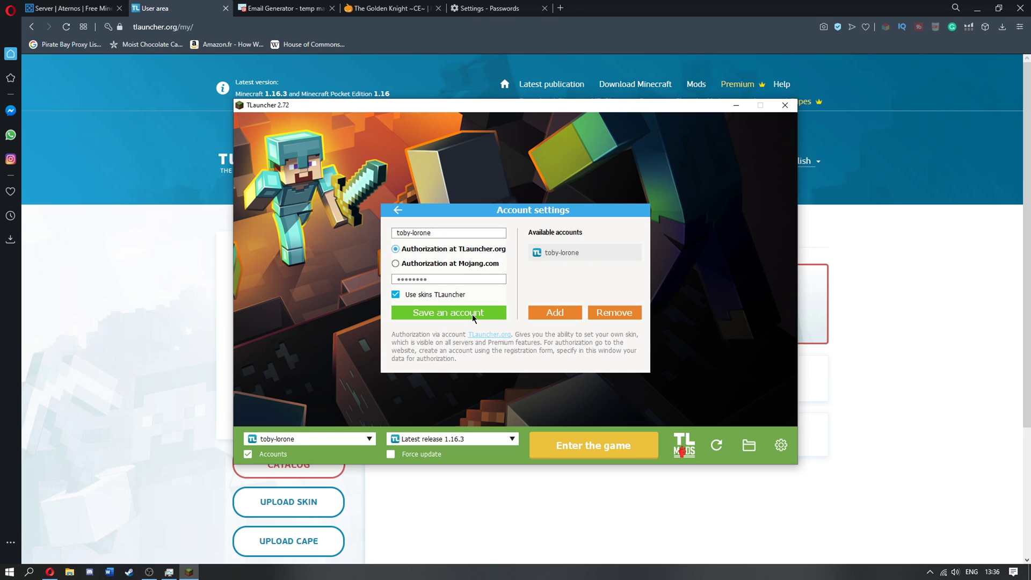
pyautogui.click(404, 211)
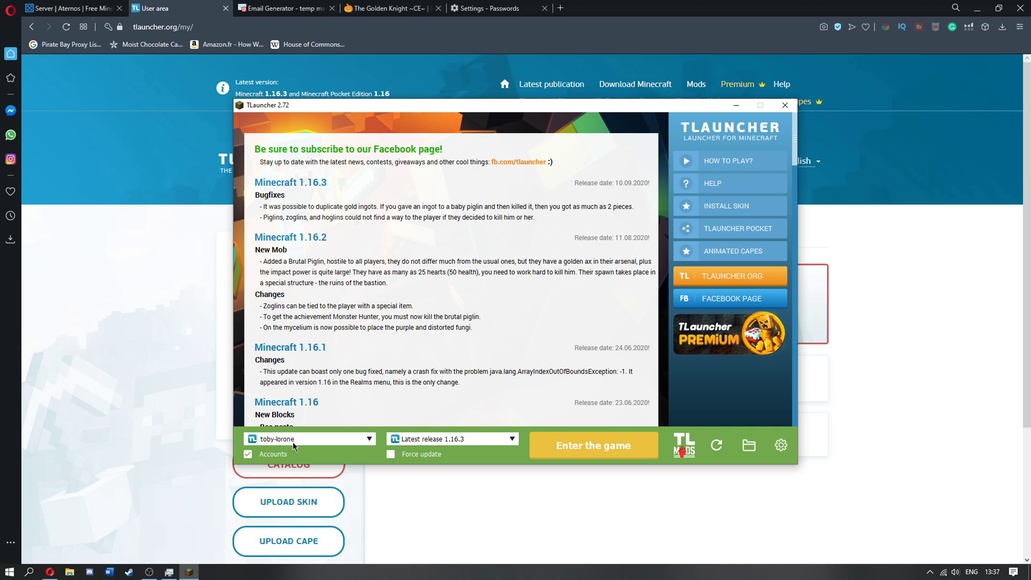
# Step: View the available Minecraft versions and keep Latest release 1.16.3 selected
pyautogui.click(484, 444)
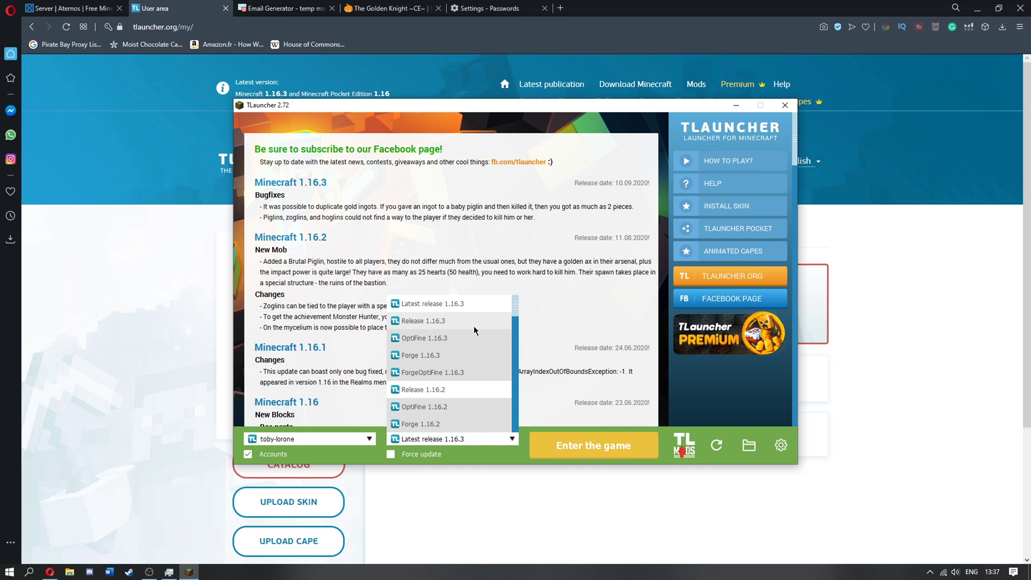
pyautogui.click(590, 333)
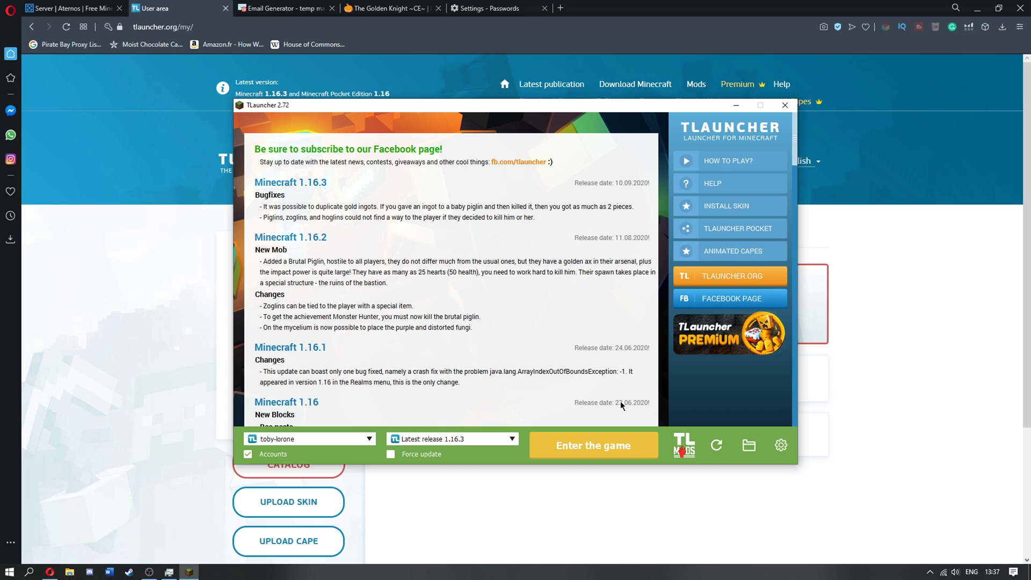